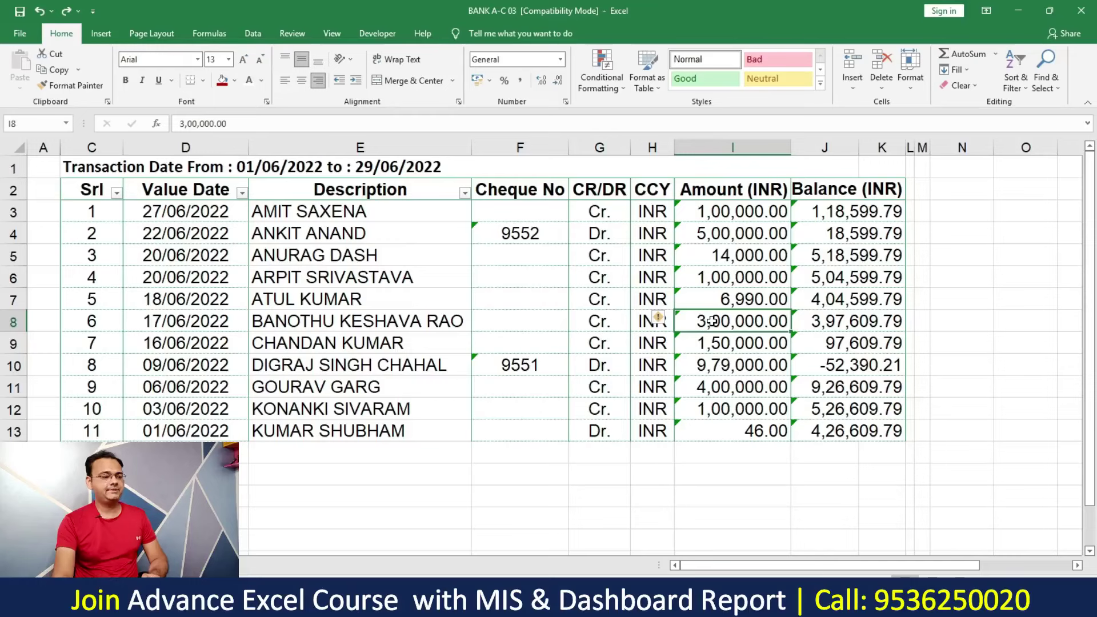
Enter =SUM(I3:I13) in I15 below the Amount column; it returns 0 for the text amounts
{"action": "left_click", "coordinate": [350, 224]}
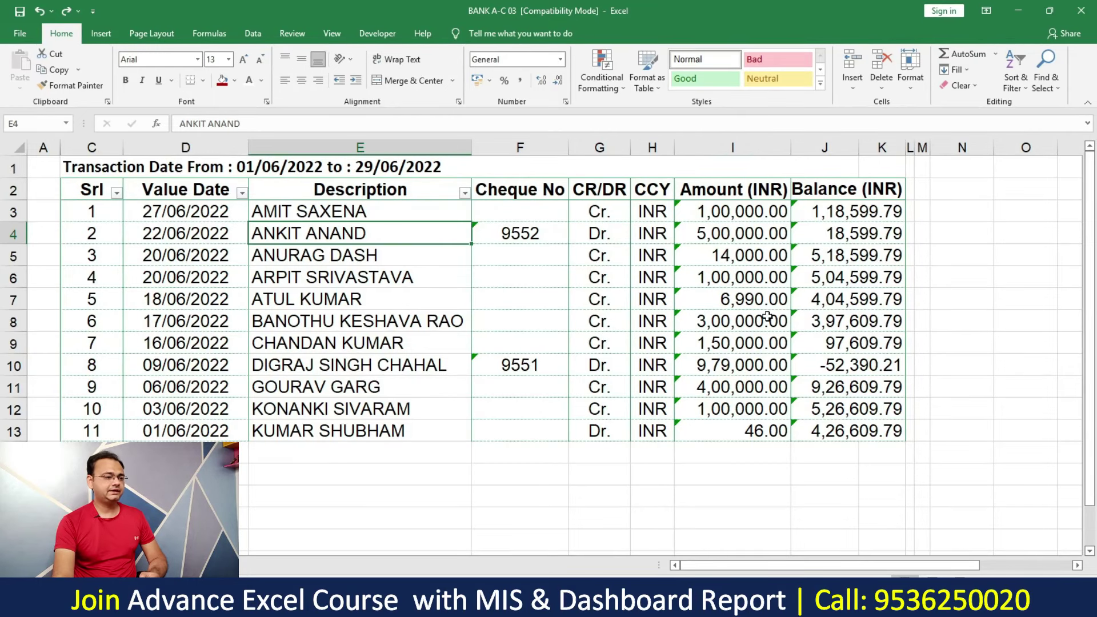
{"action": "left_click", "coordinate": [758, 215]}
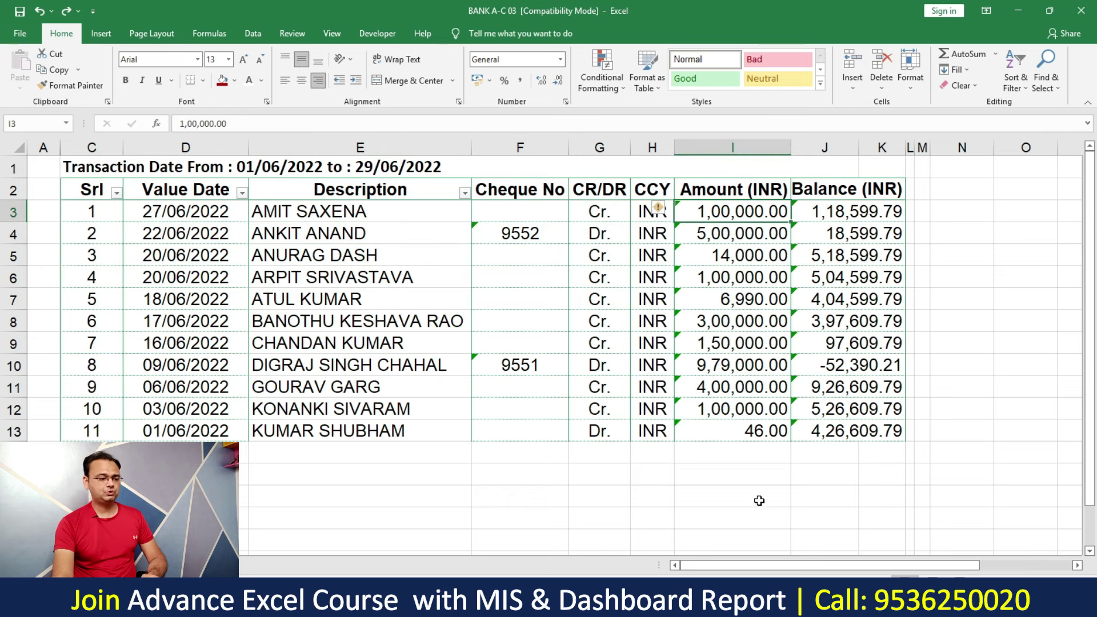
{"action": "left_click", "coordinate": [749, 473]}
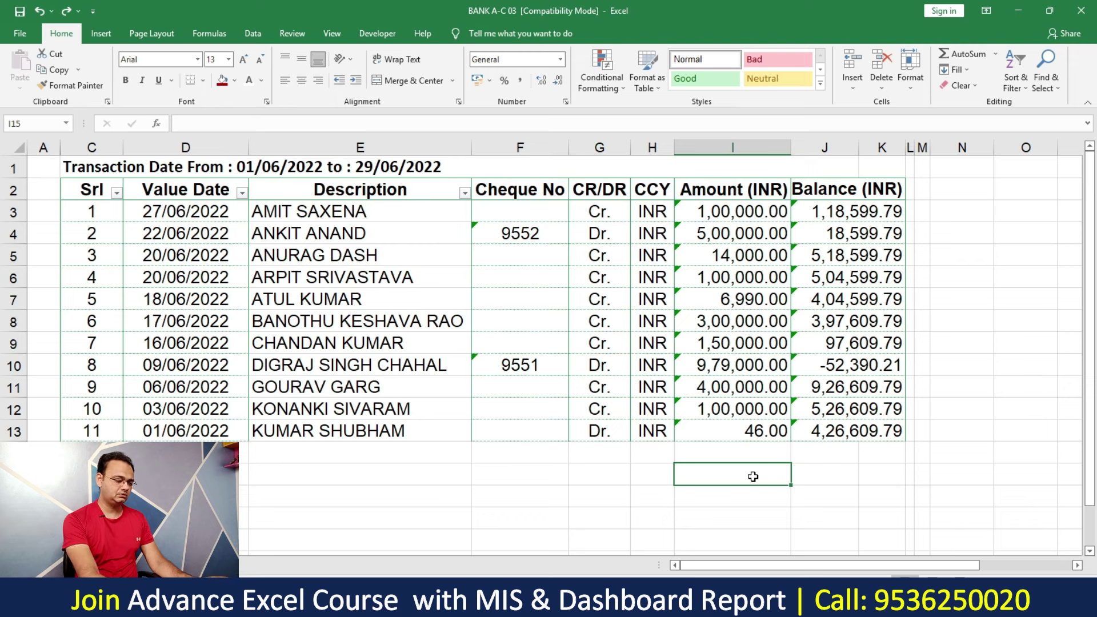
{"action": "key", "text": "alt+equal"}
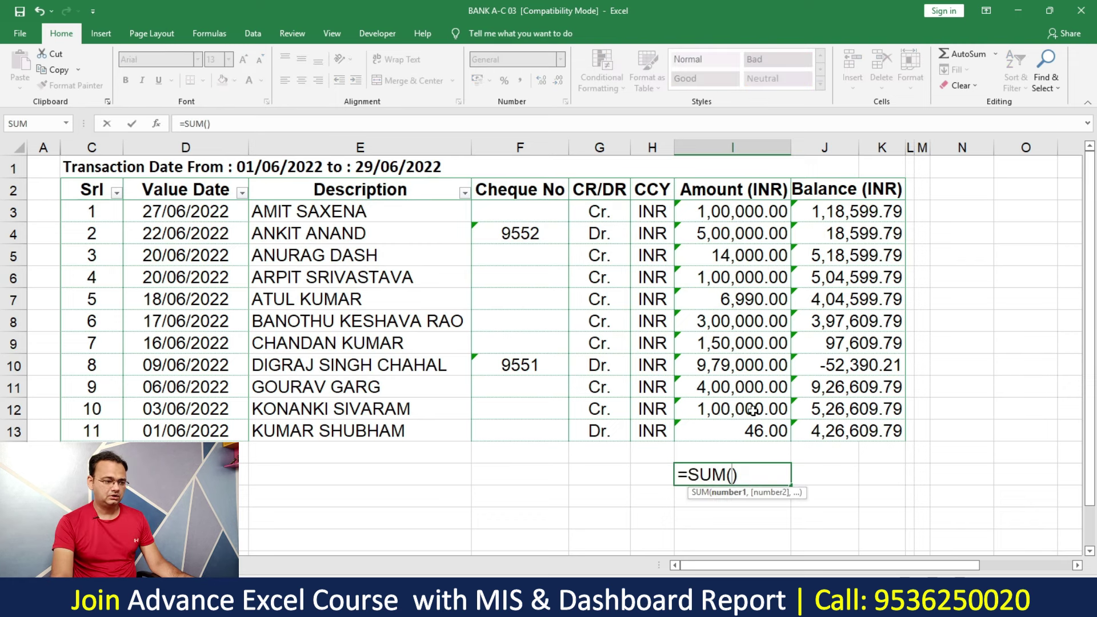
{"action": "left_click_drag", "start_coordinate": [748, 205], "coordinate": [757, 430]}
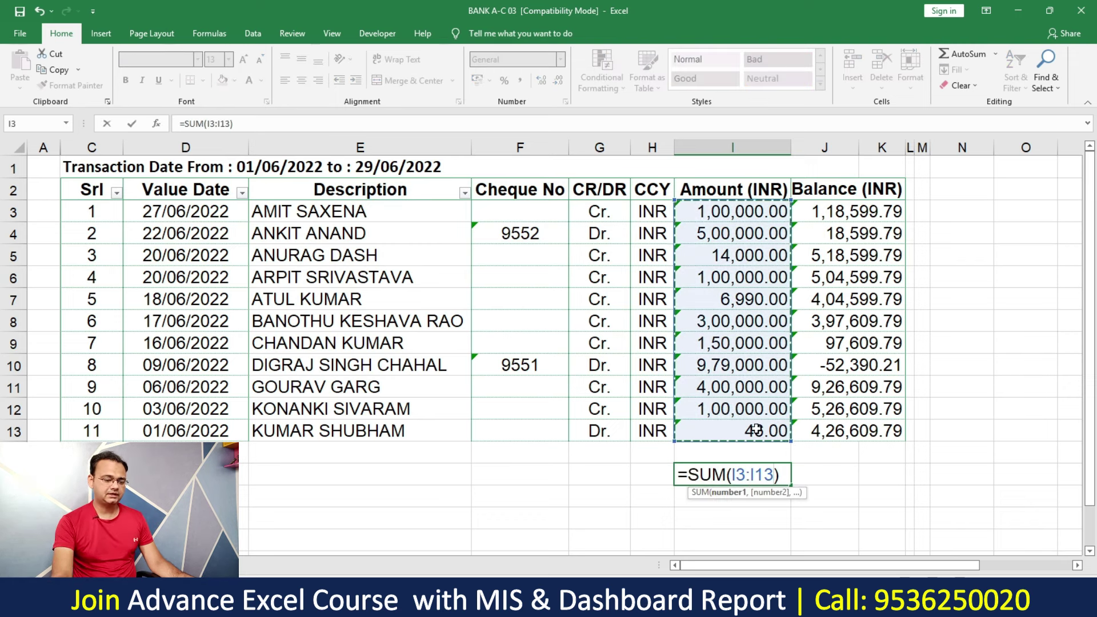
{"action": "key", "text": "Return"}
{"action": "left_click", "coordinate": [771, 468]}
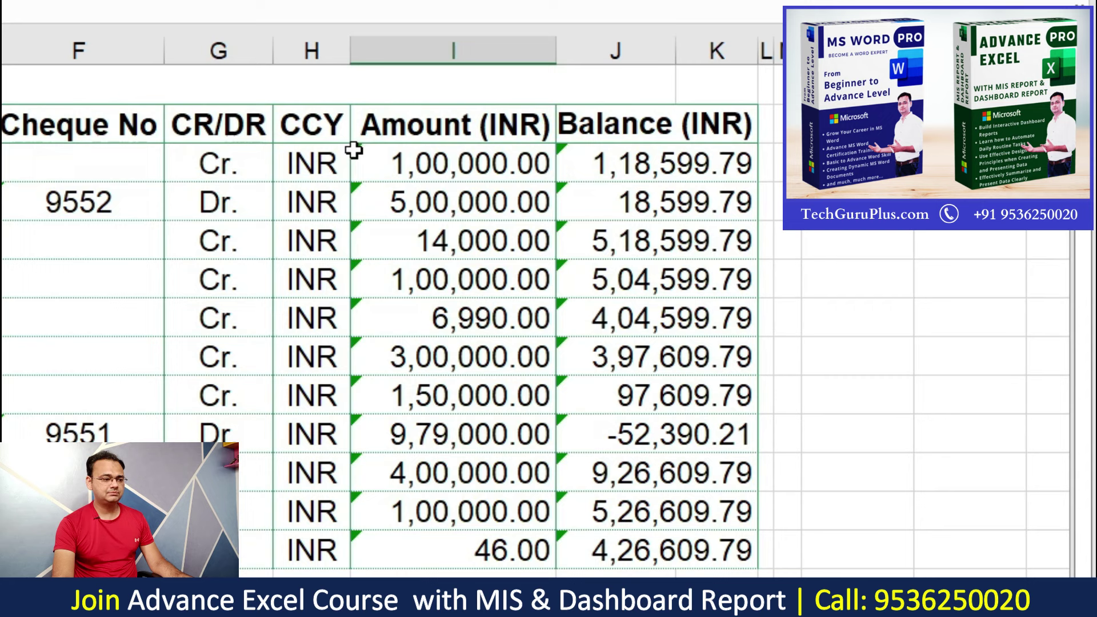
Convert amount I3 with Convert to Number so the I15 total shows 100000
{"action": "left_click", "coordinate": [358, 175]}
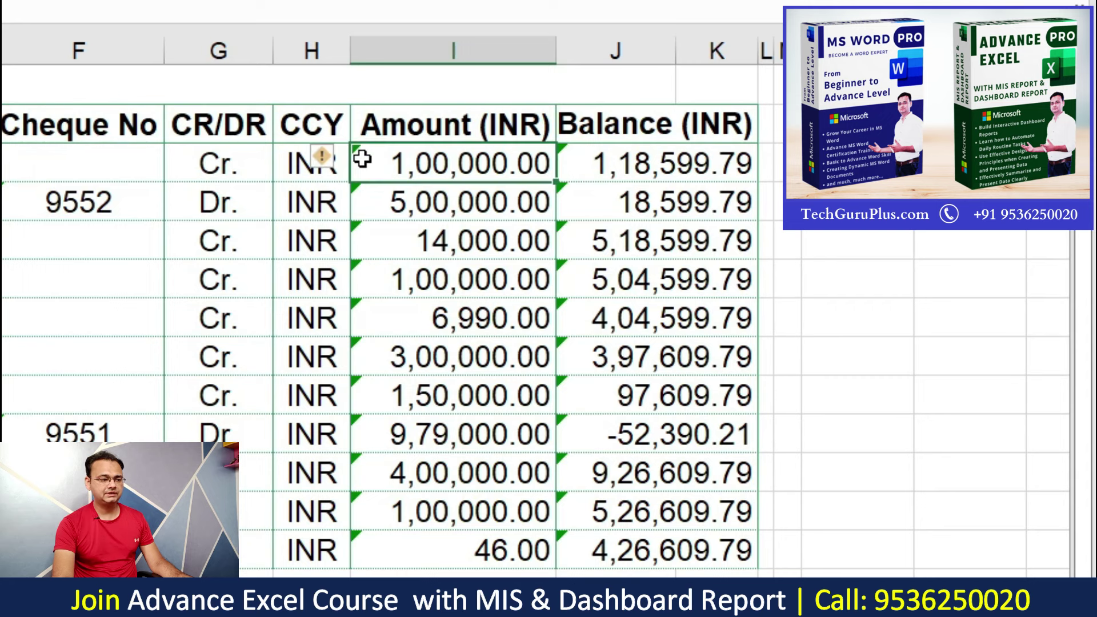
{"action": "left_click", "coordinate": [323, 162]}
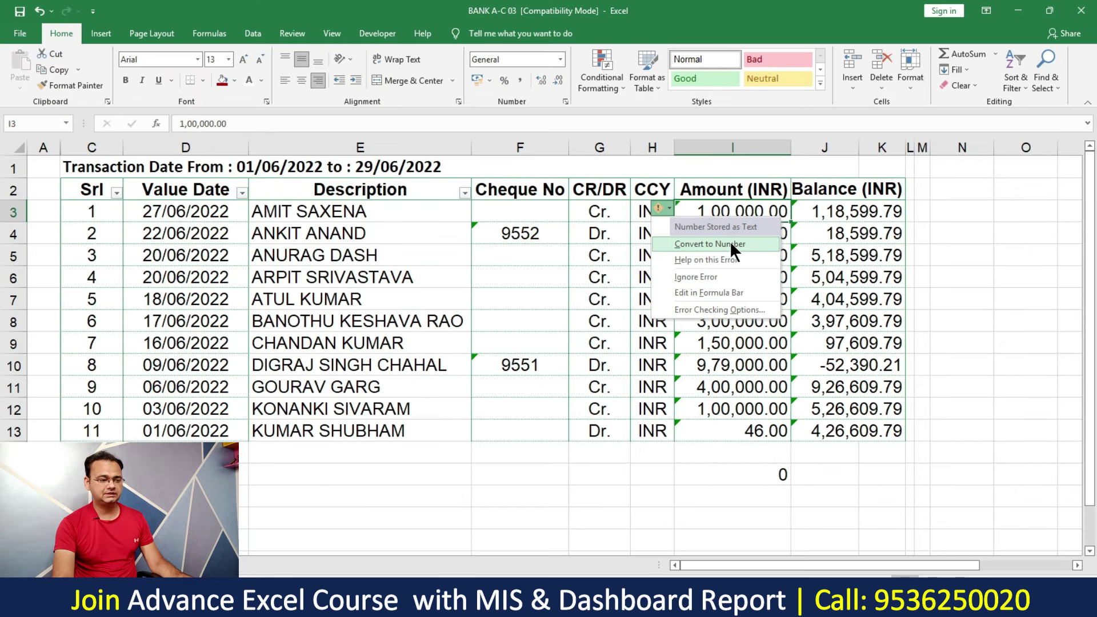
{"action": "left_click", "coordinate": [729, 244]}
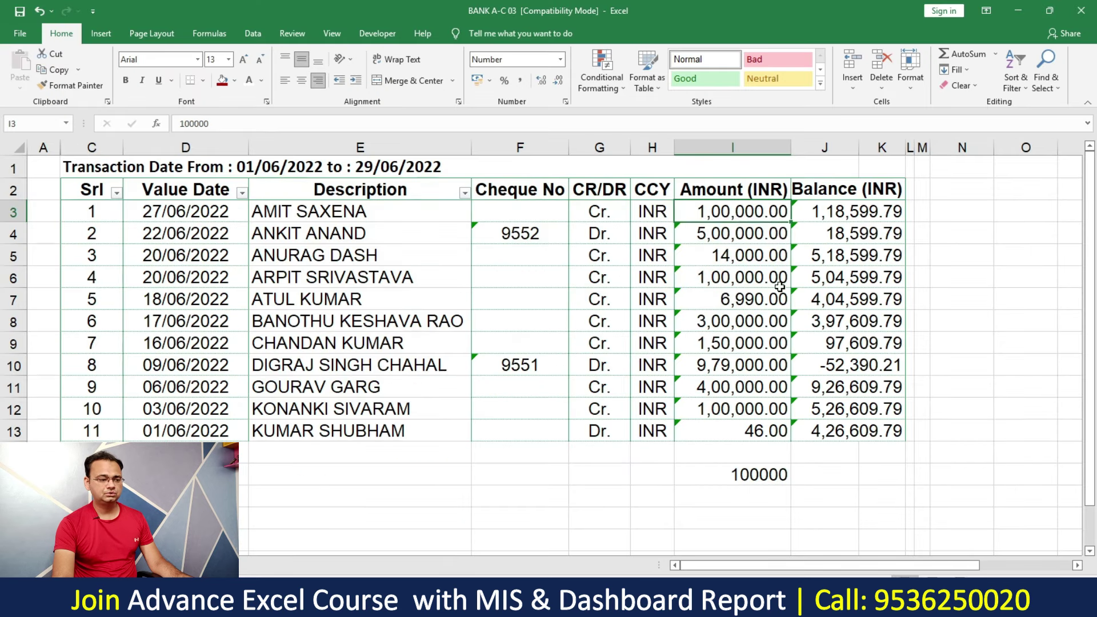
{"action": "left_click", "coordinate": [757, 474]}
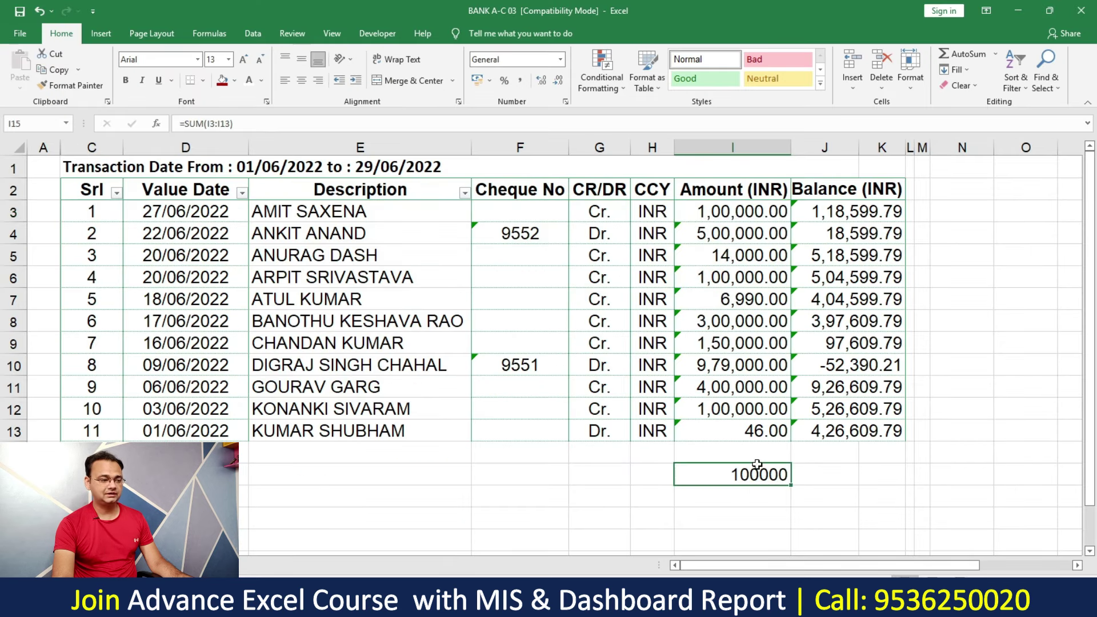
Apply Convert to Number to amounts I4:I13, bringing the I15 total to 2650036
{"action": "left_click_drag", "start_coordinate": [726, 235], "coordinate": [720, 431]}
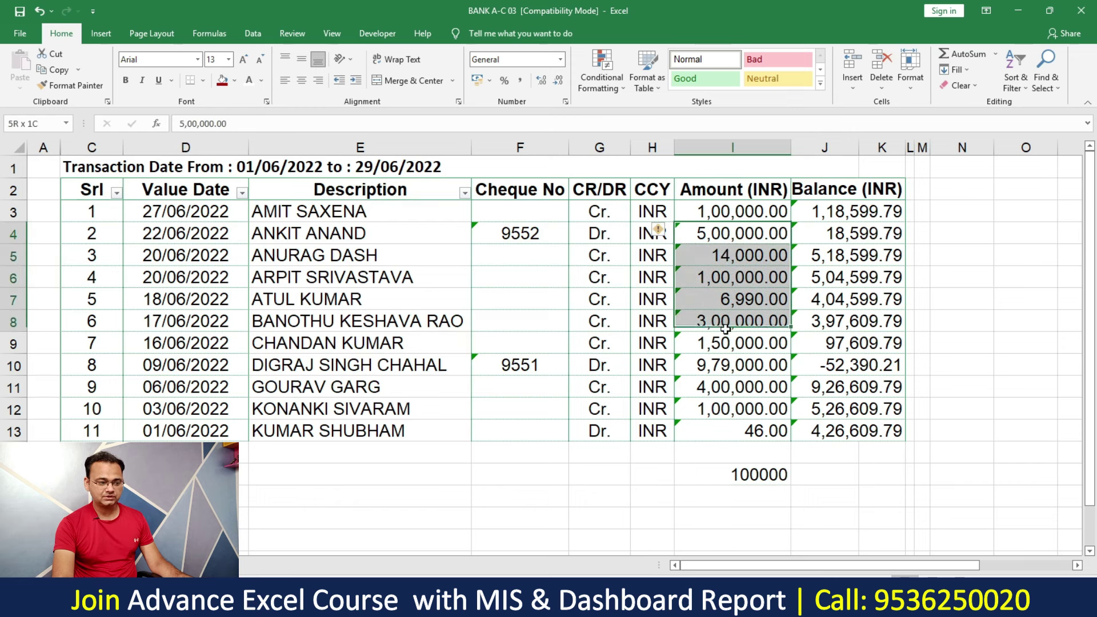
{"action": "left_click", "coordinate": [659, 230]}
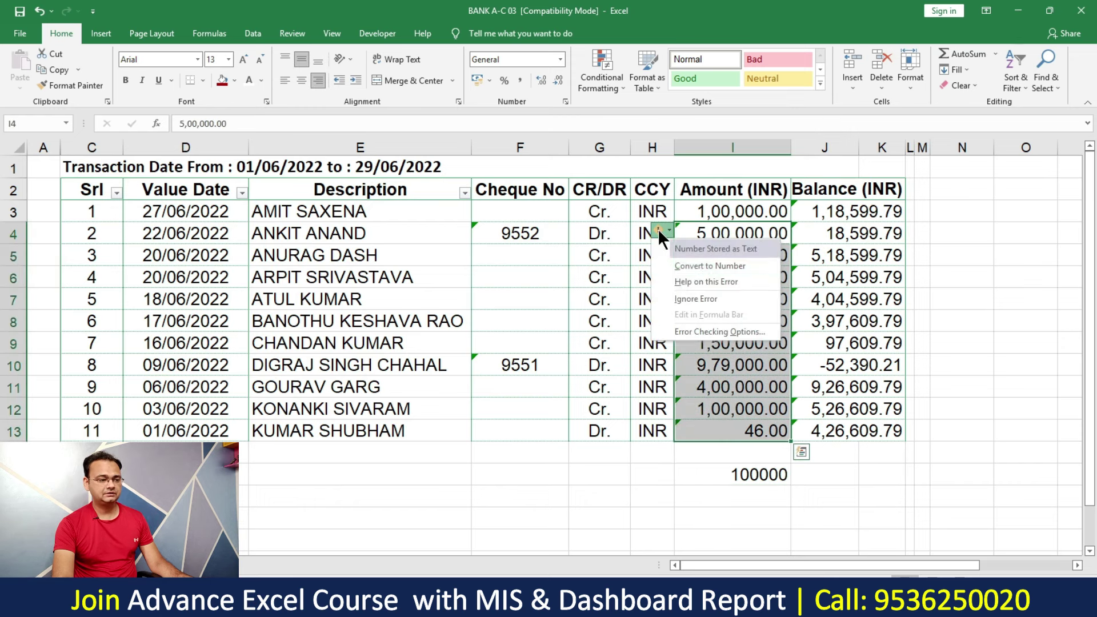
{"action": "left_click", "coordinate": [706, 266]}
{"action": "left_click", "coordinate": [731, 342]}
{"action": "left_click_drag", "start_coordinate": [723, 213], "coordinate": [752, 437]}
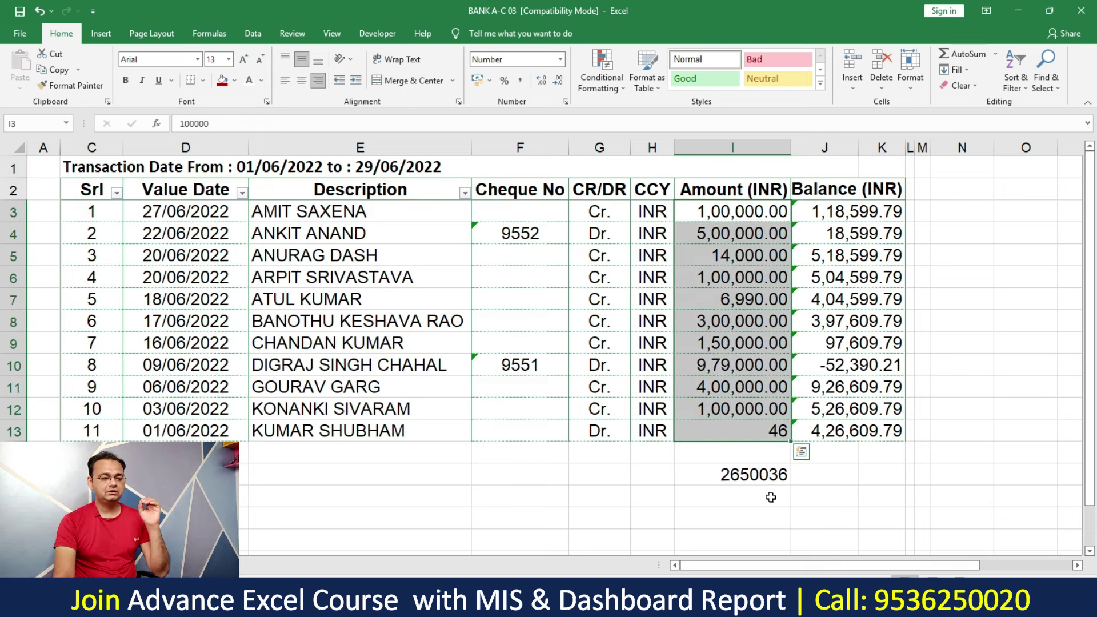
{"action": "left_click", "coordinate": [759, 477]}
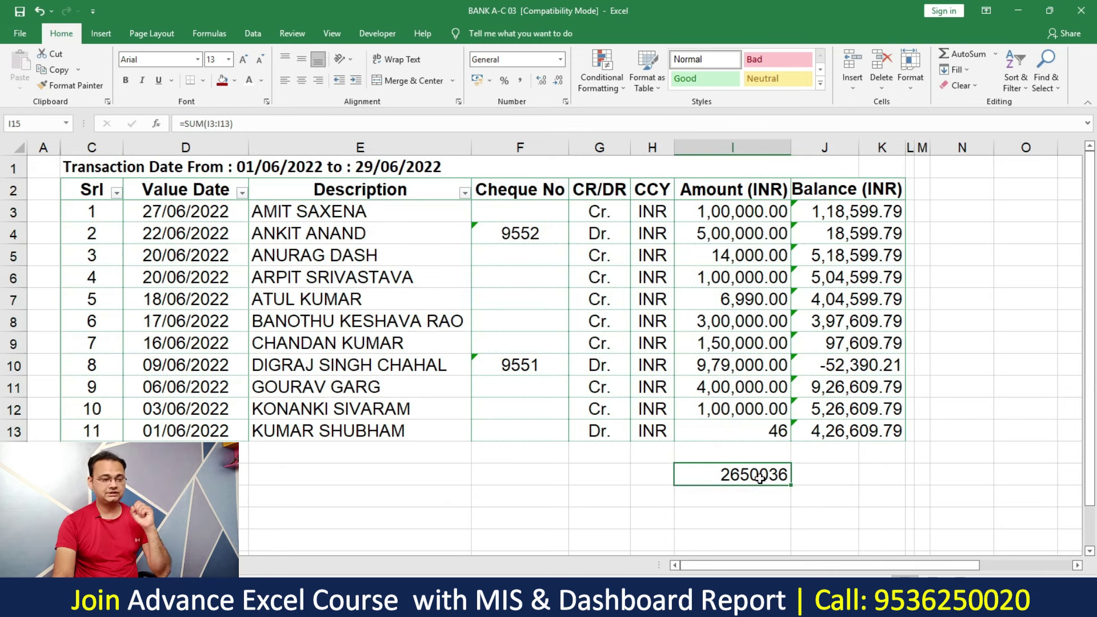
Enter =SUM(J3:K13) in J15 as the Balance total, which returns 0 for the text balances
{"action": "left_click_drag", "start_coordinate": [851, 210], "coordinate": [836, 434]}
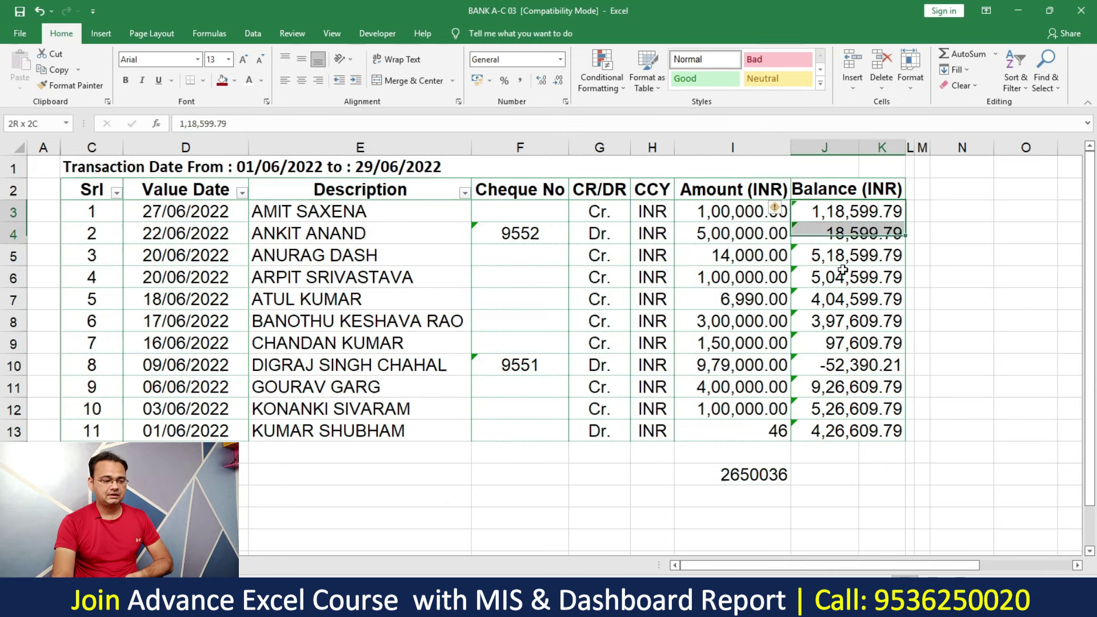
{"action": "left_click", "coordinate": [835, 474]}
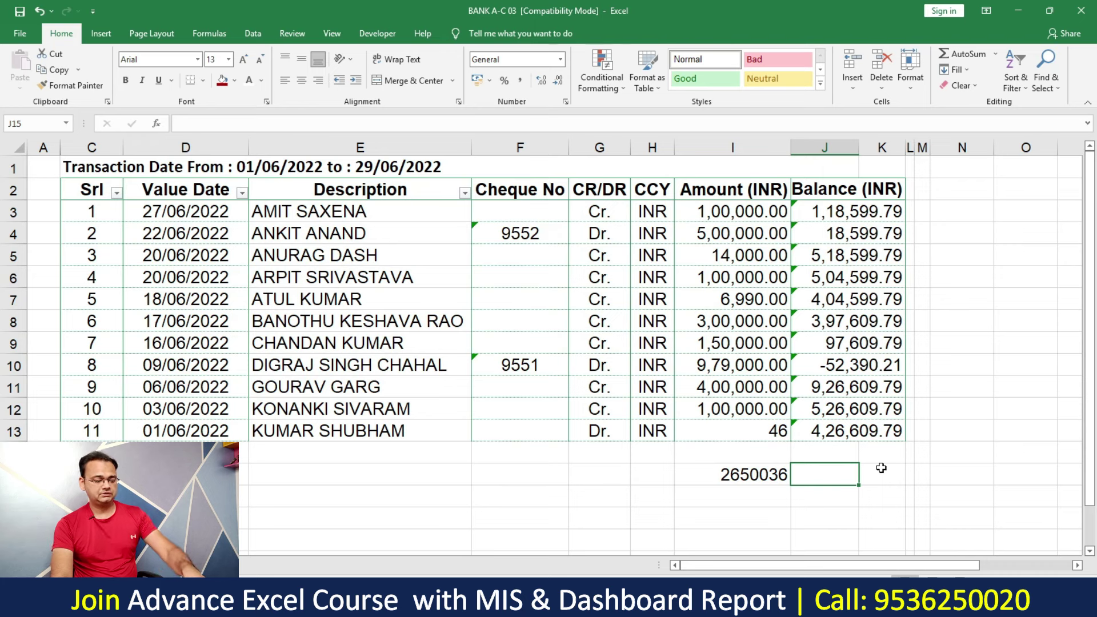
{"action": "scroll", "coordinate": [882, 468], "scroll_direction": "up", "scroll_amount": 1, "text": "ctrl"}
{"action": "type", "text": "=SUM("}
{"action": "key", "text": "Left"}
{"action": "left_click_drag", "start_coordinate": [858, 216], "coordinate": [860, 440]}
{"action": "key", "text": "ctrl+Return"}
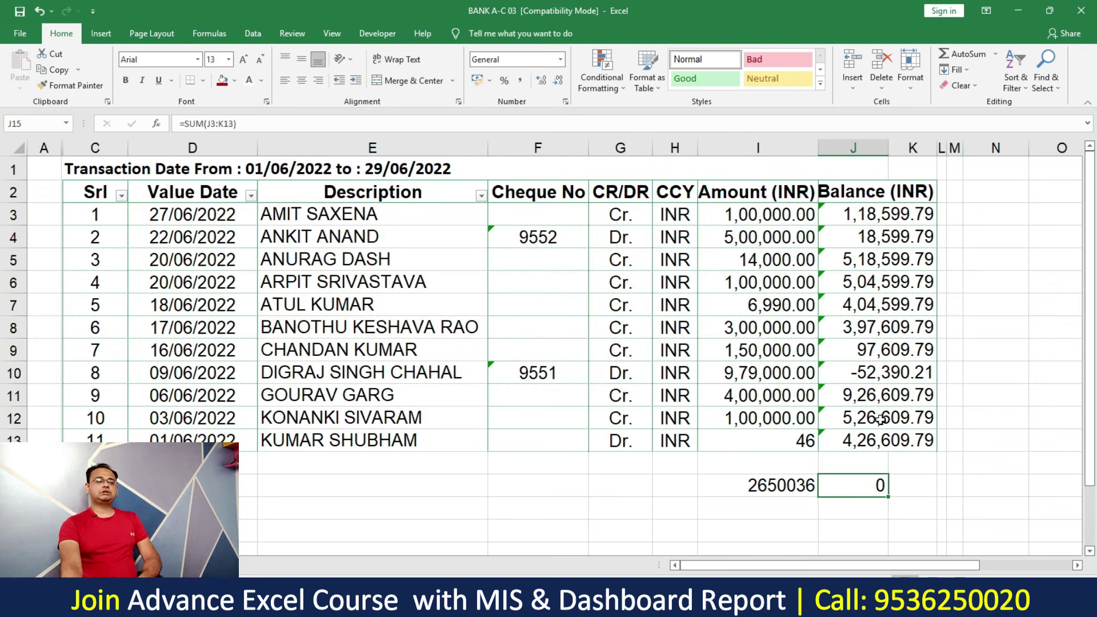
{"action": "left_click", "coordinate": [790, 239]}
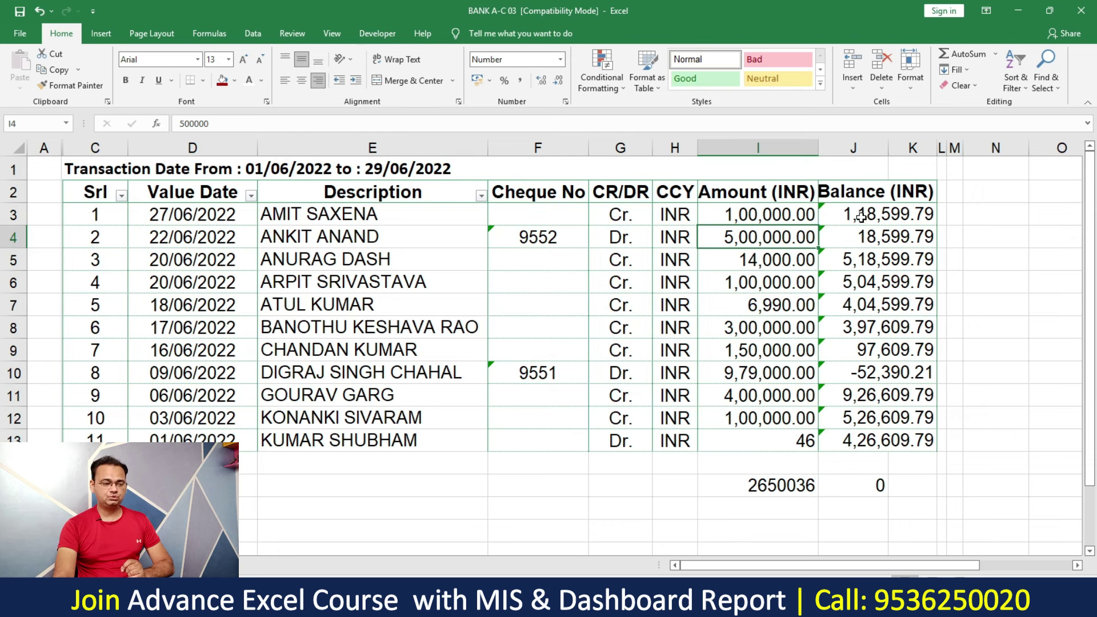
{"action": "left_click_drag", "start_coordinate": [862, 218], "coordinate": [861, 441]}
{"action": "key", "text": "ctrl+c"}
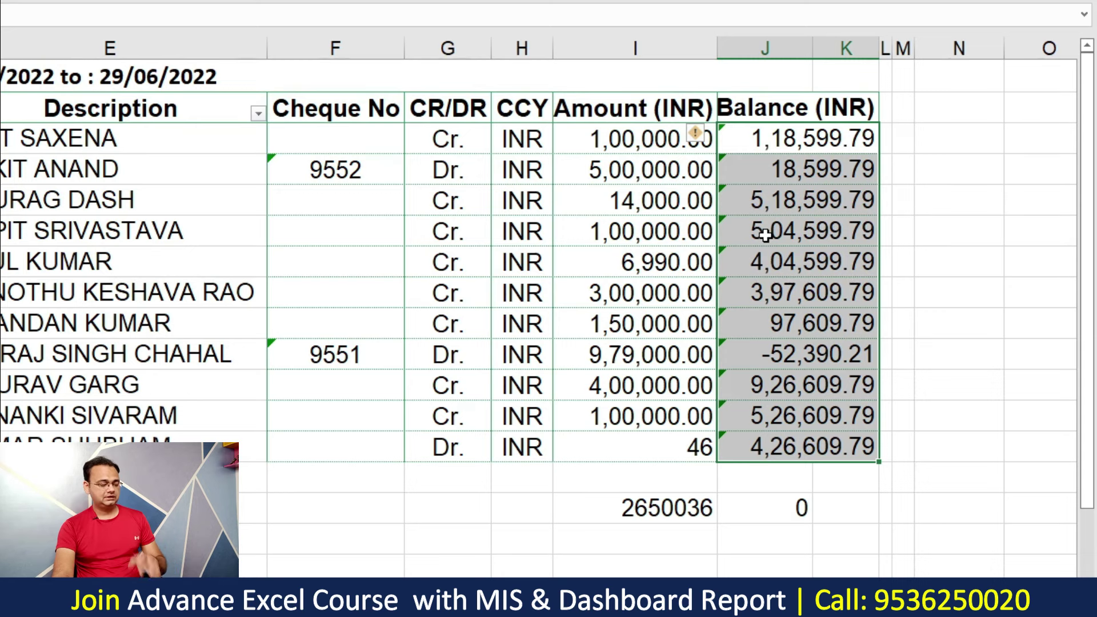
Replace every comma in the Balance values with nothing, converting 19 values to numbers
{"action": "key", "text": "ctrl+h"}
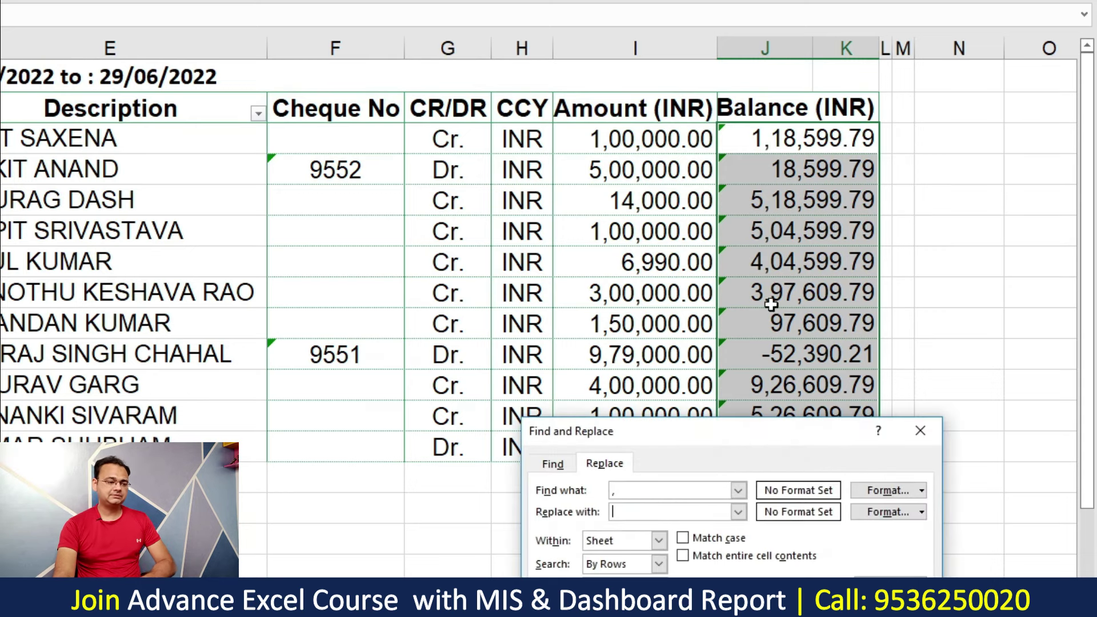
{"action": "left_click_drag", "start_coordinate": [744, 446], "coordinate": [433, 105]}
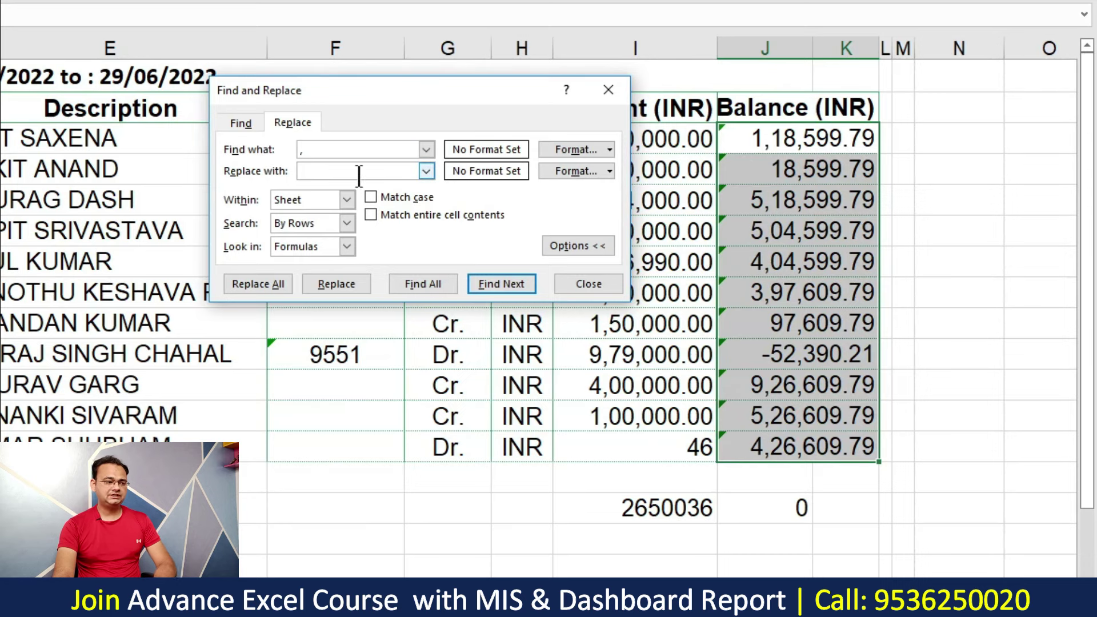
{"action": "left_click", "coordinate": [261, 284]}
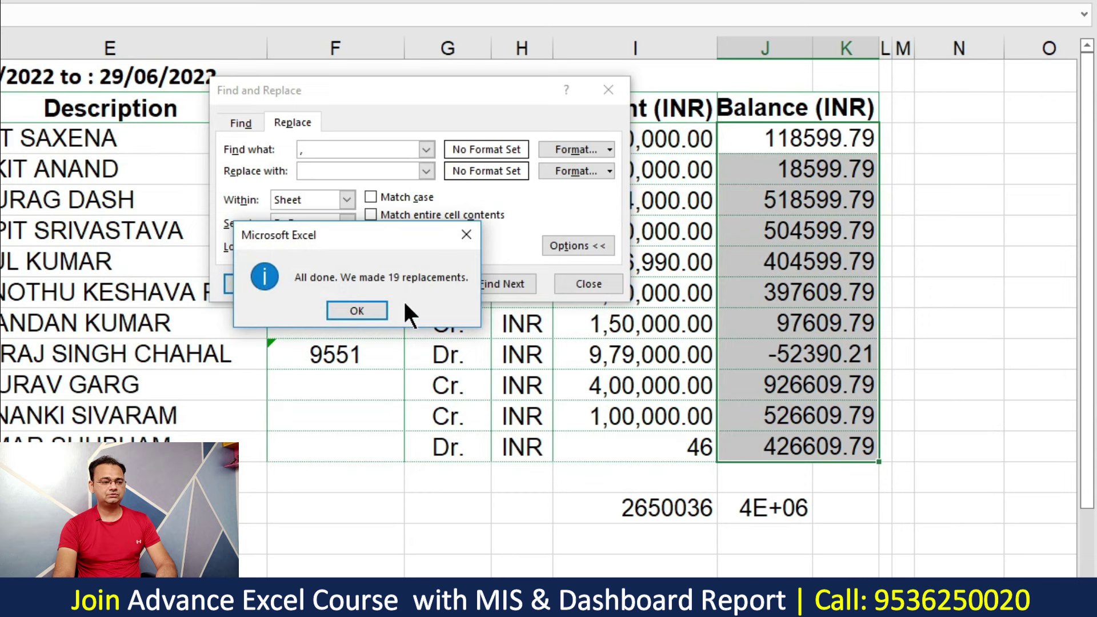
{"action": "left_click", "coordinate": [386, 308]}
{"action": "left_click", "coordinate": [589, 284]}
{"action": "left_click", "coordinate": [793, 159]}
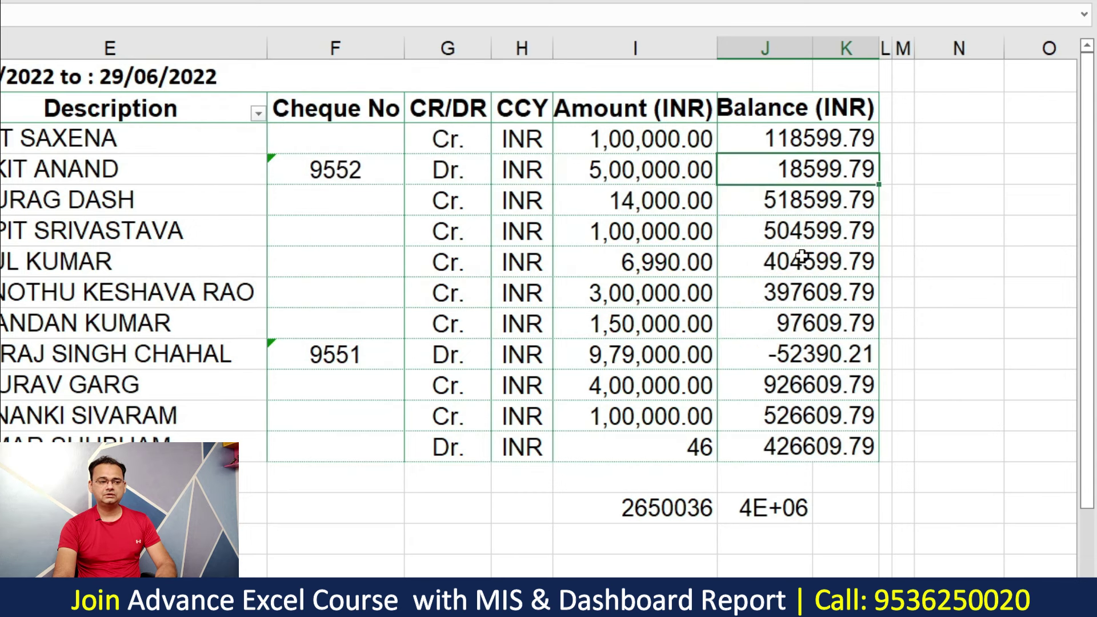
Autofit column J, inspect several balances, then revert the sheet to comma-formatted text values
{"action": "double_click", "coordinate": [813, 48]}
{"action": "left_click", "coordinate": [840, 232]}
{"action": "left_click", "coordinate": [837, 354]}
{"action": "left_click", "coordinate": [833, 428]}
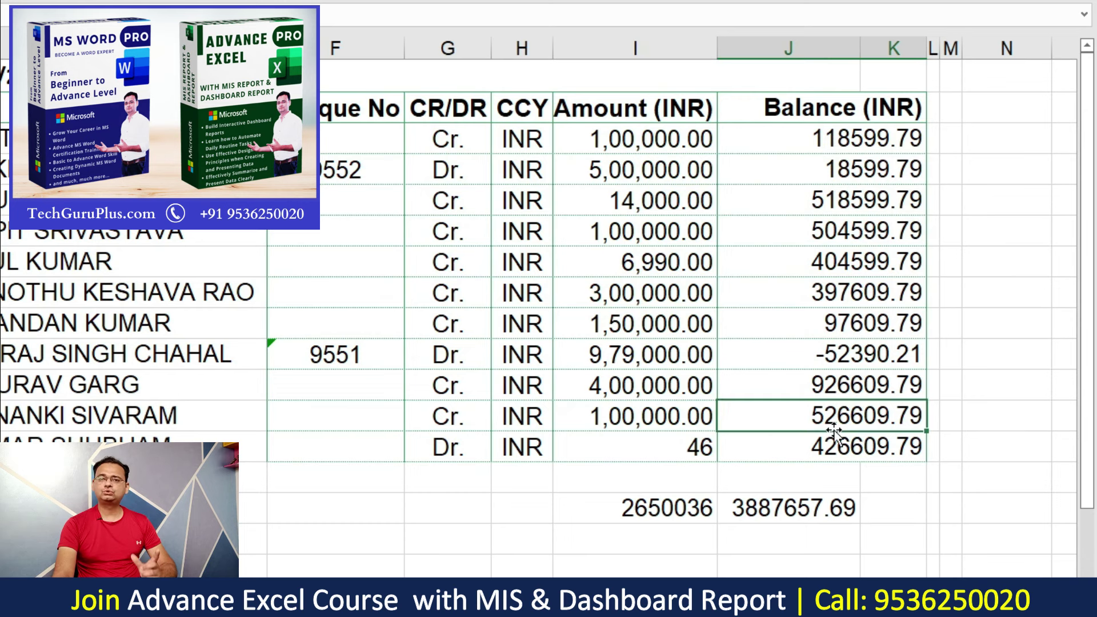
{"action": "left_click", "coordinate": [834, 224]}
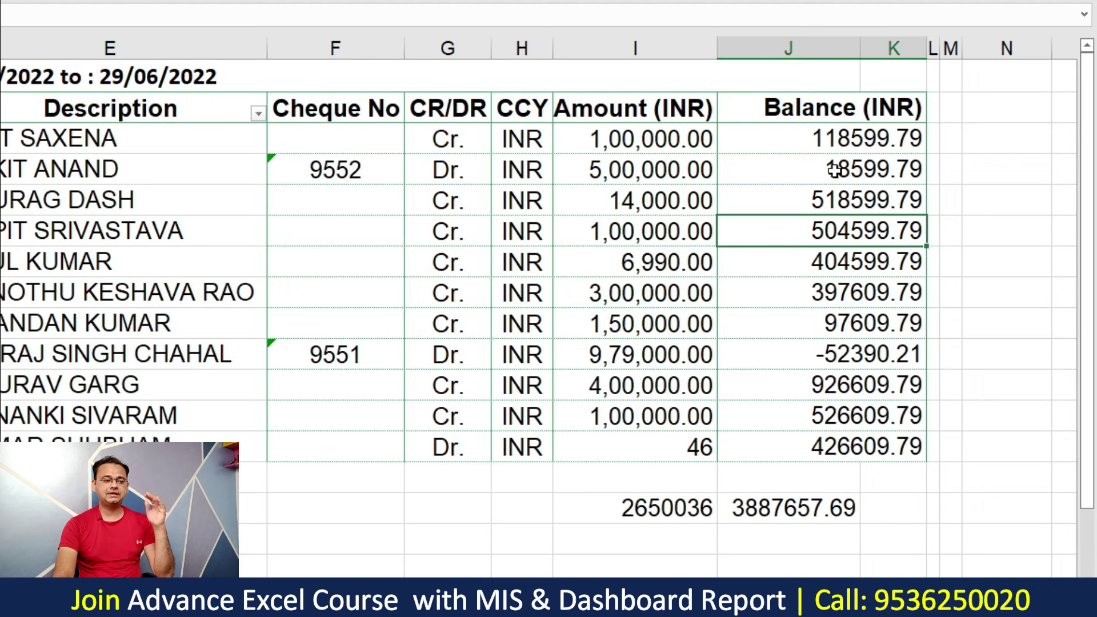
{"action": "key", "text": "ctrl+v"}
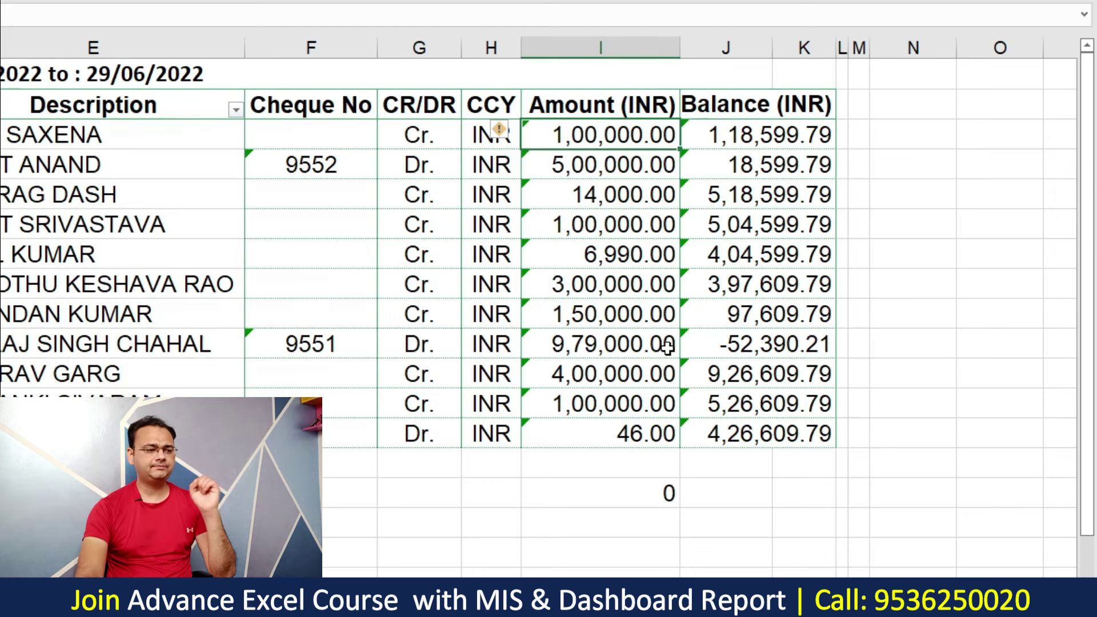
Add a space after the comma in the first three amounts, e.g. 14, 000.00, and select the Amount range
{"action": "double_click", "coordinate": [620, 137]}
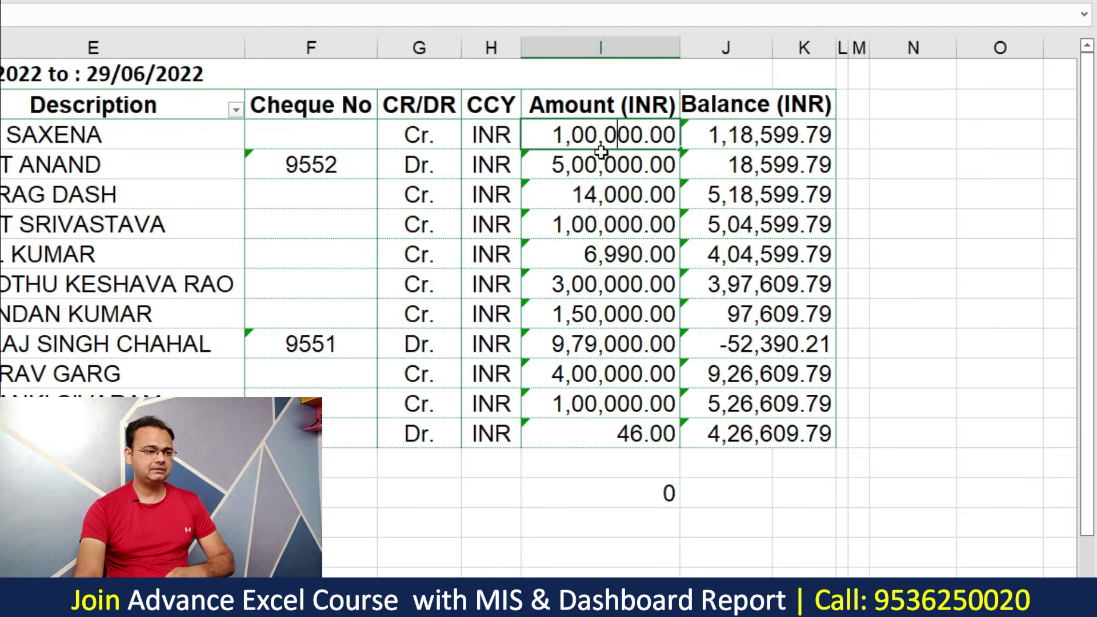
{"action": "double_click", "coordinate": [614, 173]}
{"action": "double_click", "coordinate": [599, 207]}
{"action": "left_click", "coordinate": [646, 314]}
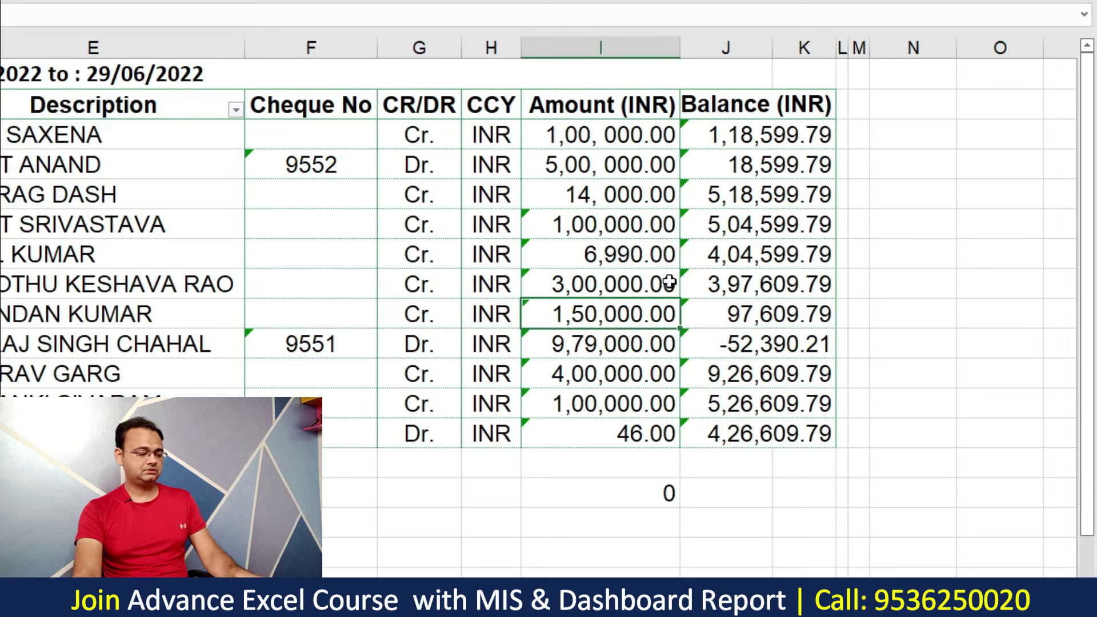
{"action": "left_click_drag", "start_coordinate": [617, 135], "coordinate": [642, 423]}
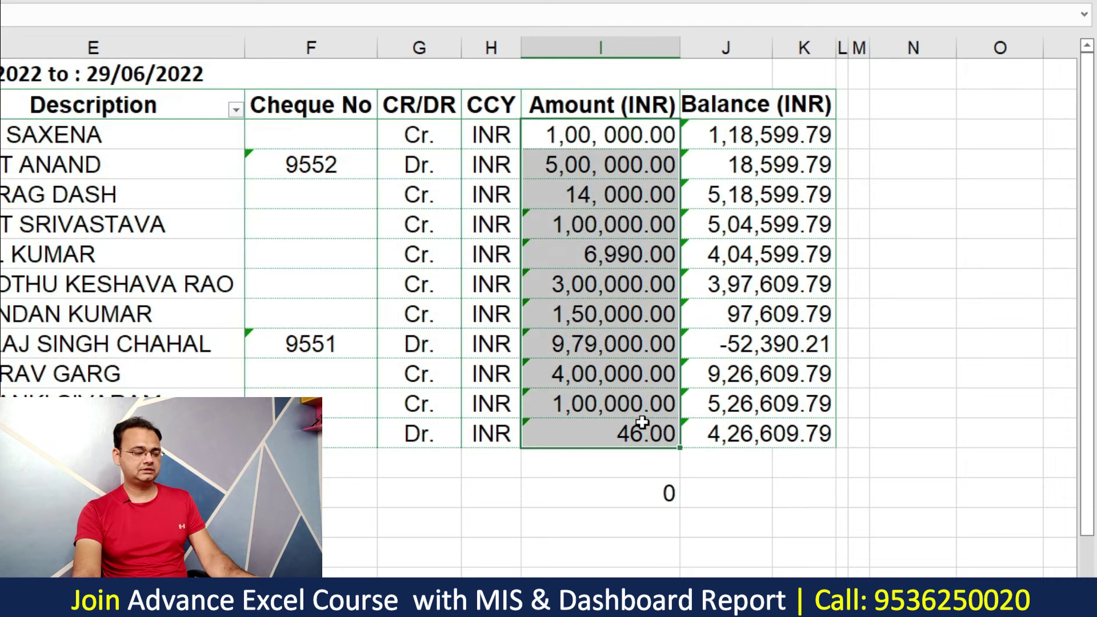
Remove all commas from the selected Amount values with Replace All (18 replacements)
{"action": "key", "text": "ctrl+h"}
{"action": "type", "text": ","}
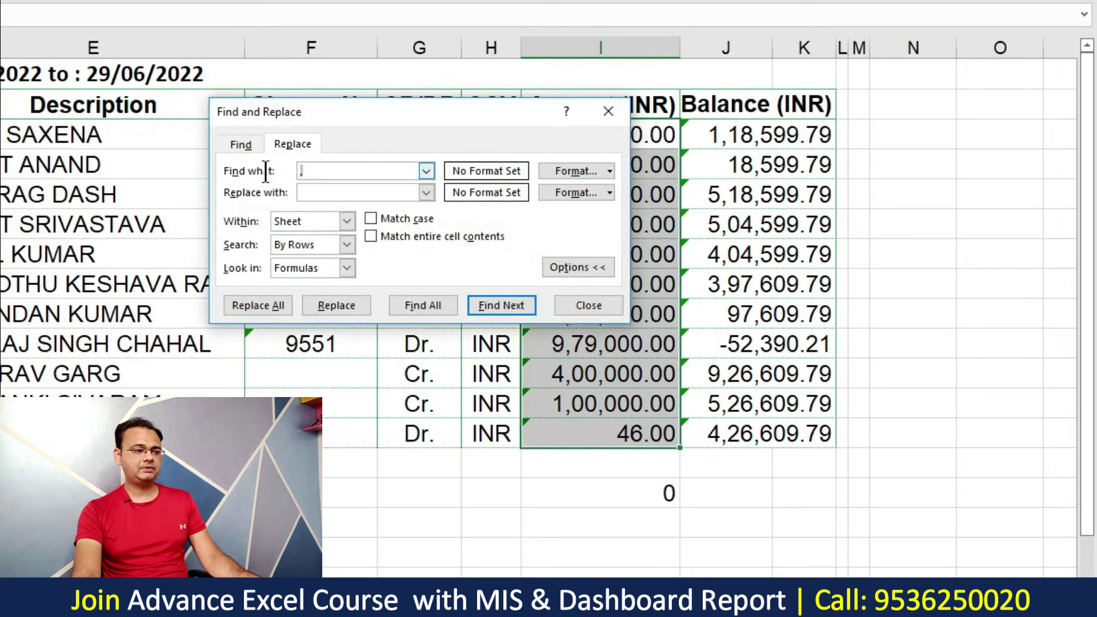
{"action": "left_click", "coordinate": [248, 299]}
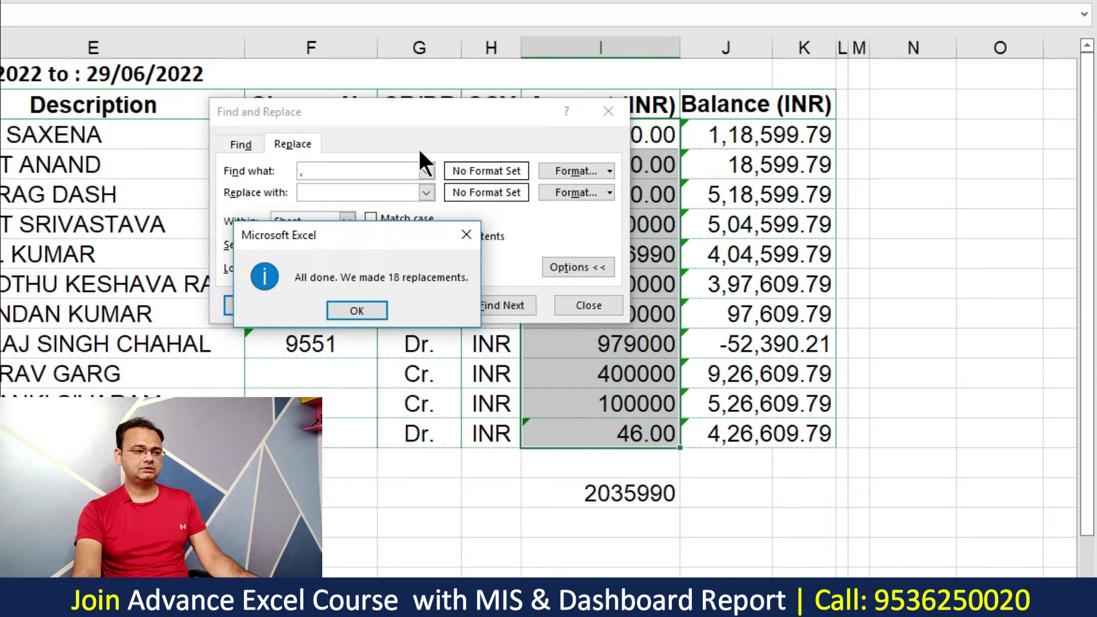
{"action": "left_click", "coordinate": [352, 309]}
{"action": "key", "text": "Escape"}
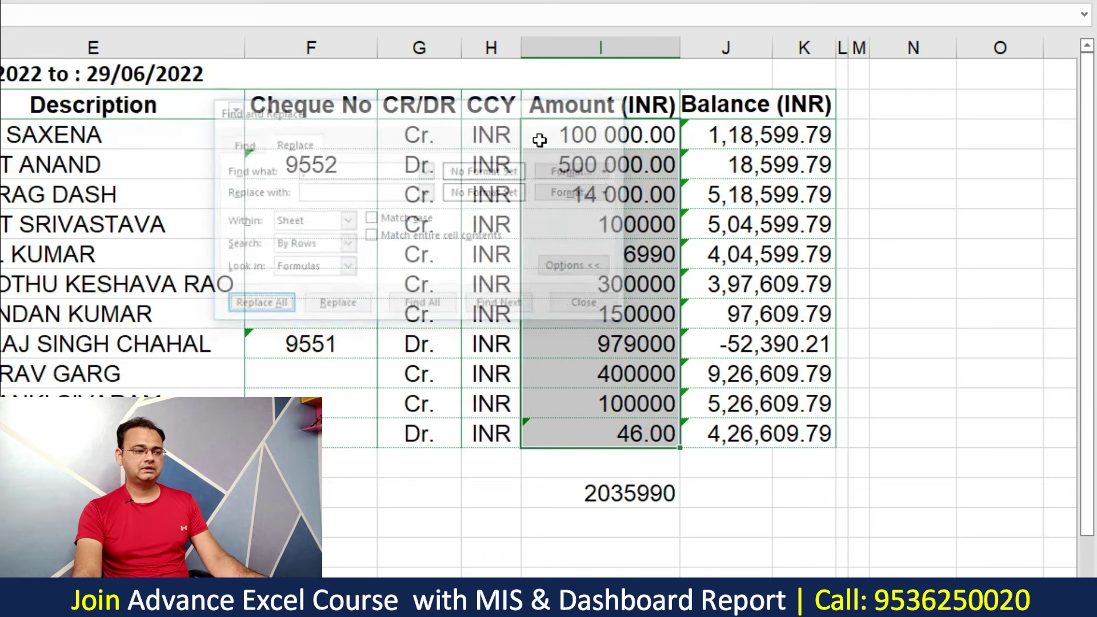
{"action": "left_click", "coordinate": [611, 492]}
Re-enter the 100 000.00 amount so it becomes the number 100000, making the total 2135990
{"action": "left_click", "coordinate": [602, 196]}
{"action": "left_click", "coordinate": [603, 135]}
{"action": "key", "text": "F2"}
{"action": "key", "text": "Return"}
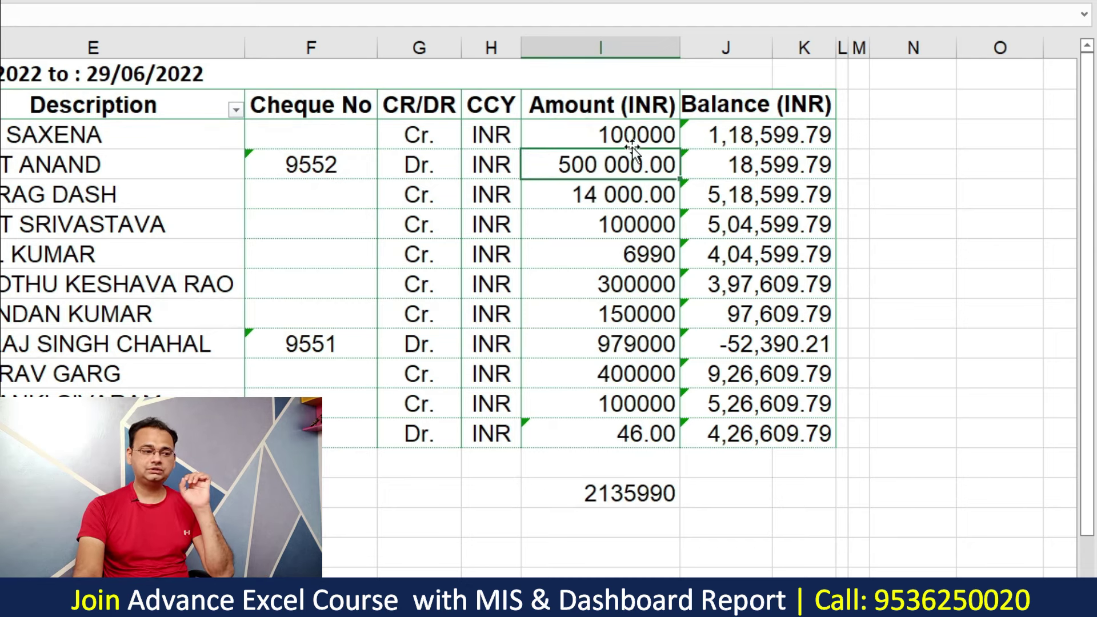
{"action": "key", "text": "shift+Down"}
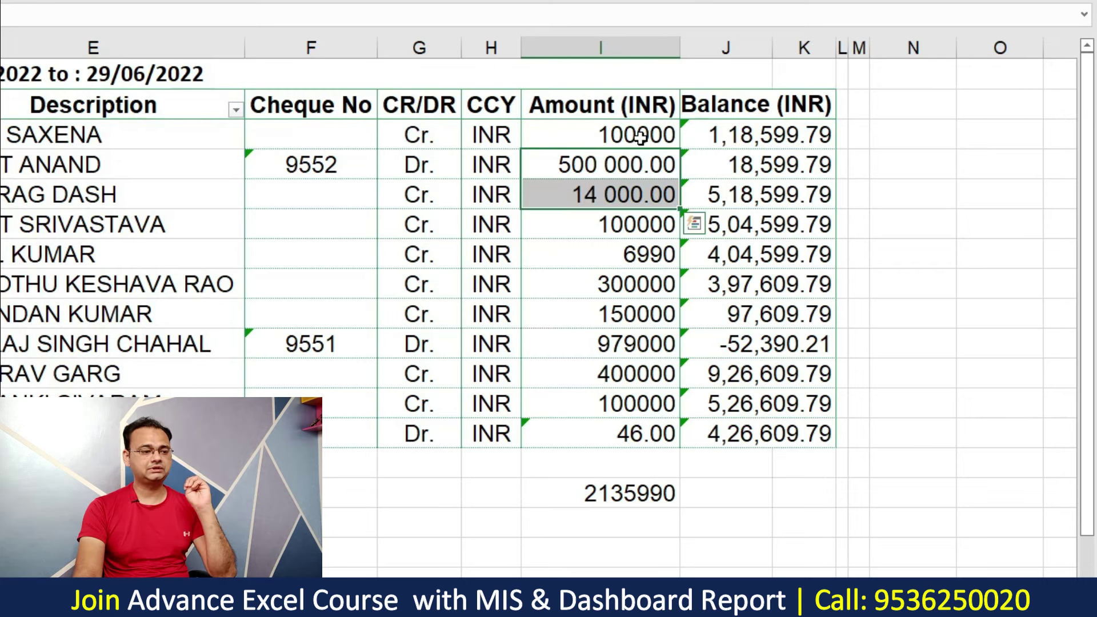
Replace spaces with nothing in the amounts so 500000 and 14000 count; total becomes 2650036
{"action": "left_click_drag", "start_coordinate": [641, 137], "coordinate": [656, 430]}
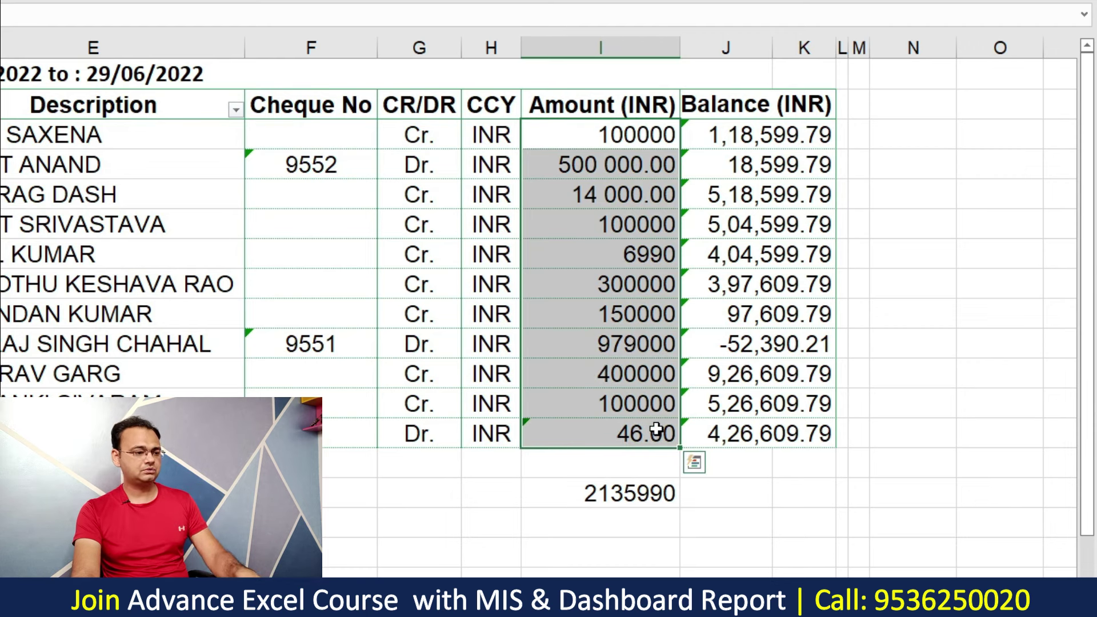
{"action": "key", "text": "ctrl+h"}
{"action": "left_click", "coordinate": [401, 192]}
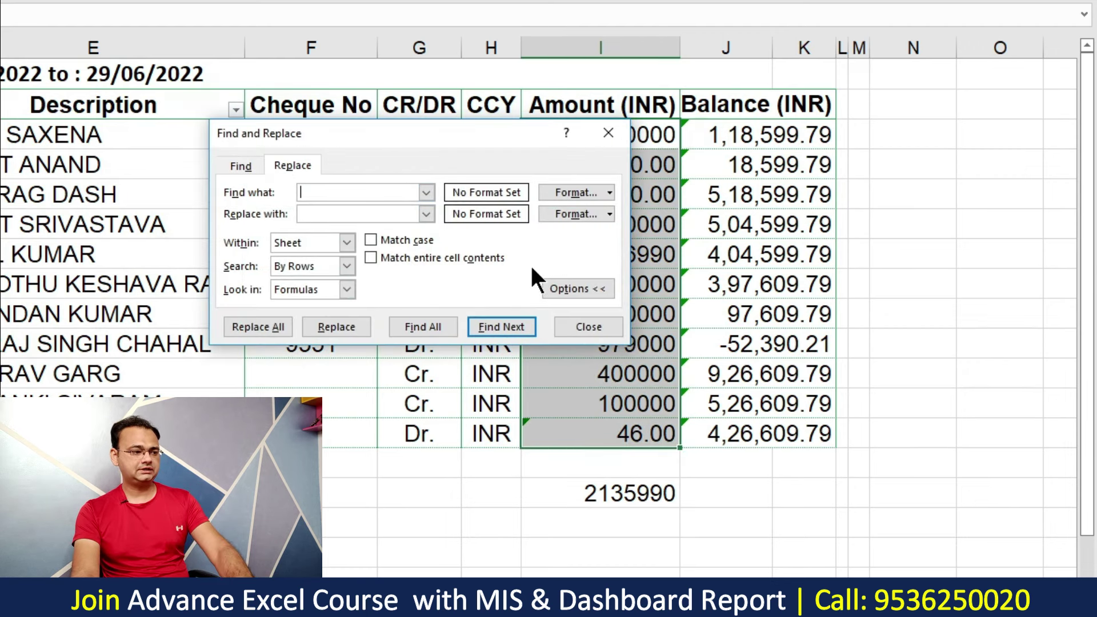
{"action": "left_click", "coordinate": [366, 214]}
{"action": "left_click", "coordinate": [269, 325]}
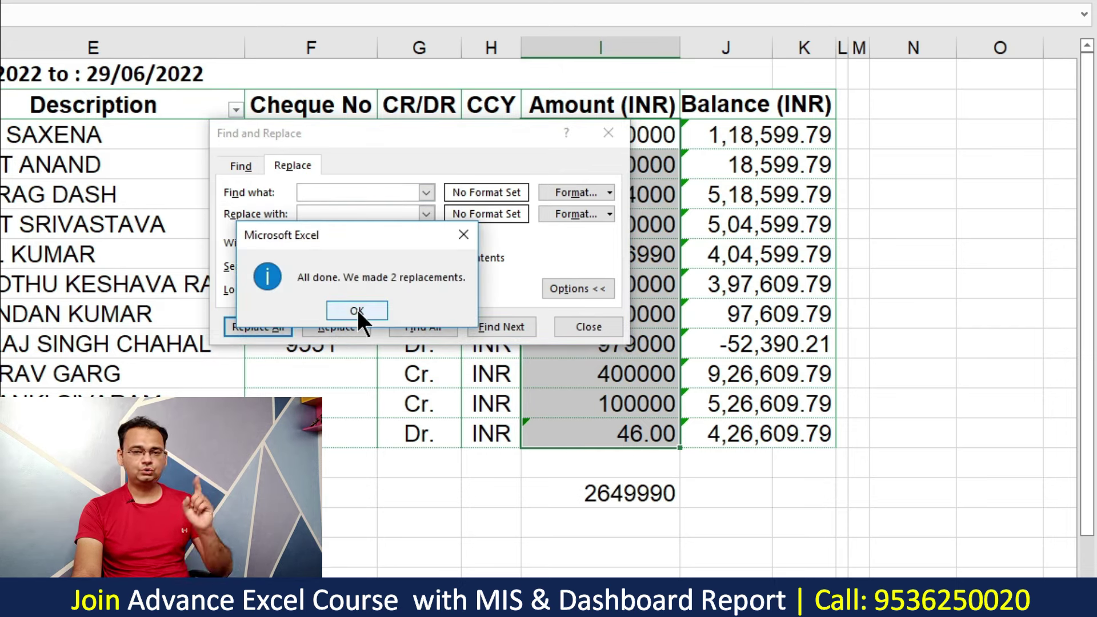
{"action": "left_click", "coordinate": [358, 309]}
{"action": "left_click", "coordinate": [607, 132]}
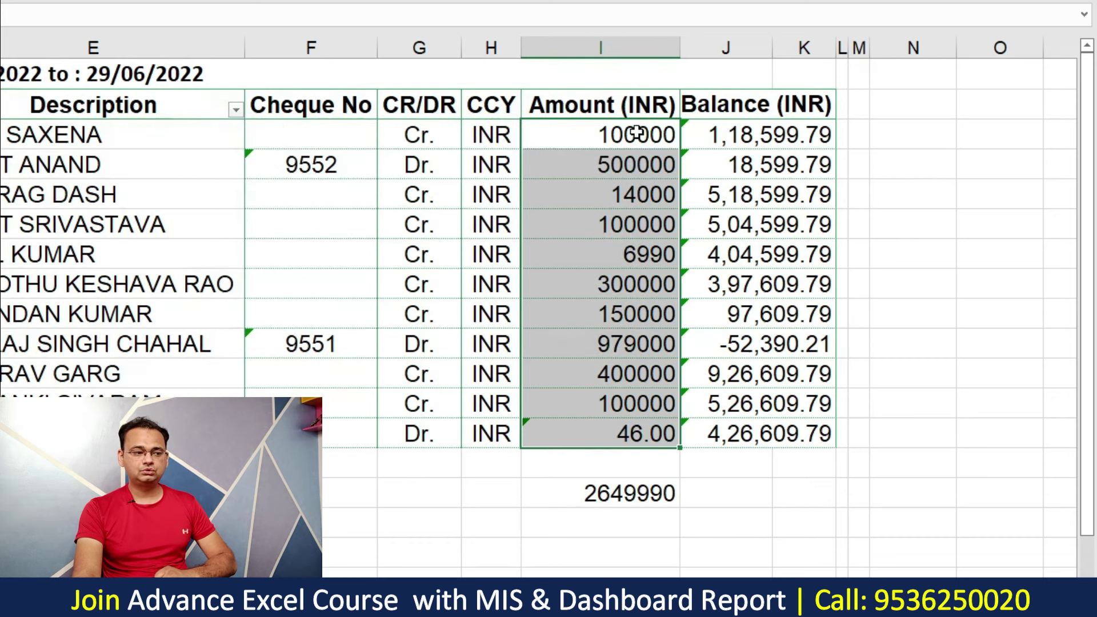
{"action": "left_click_drag", "start_coordinate": [636, 133], "coordinate": [636, 434]}
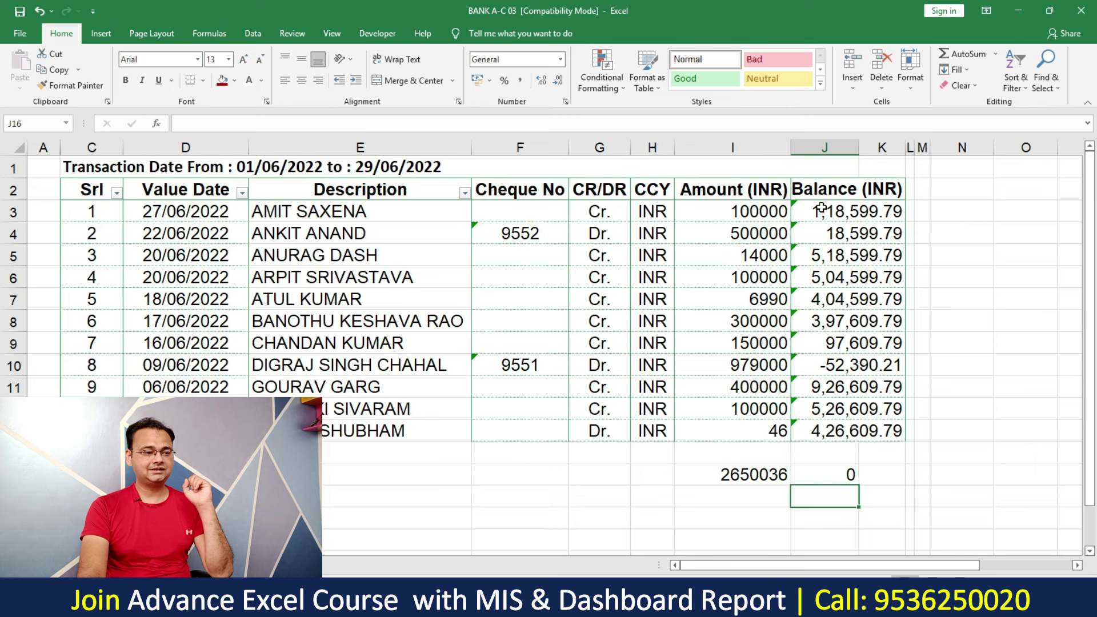
Apply the Number format to the Balance values J3:J13
{"action": "left_click_drag", "start_coordinate": [821, 209], "coordinate": [848, 426]}
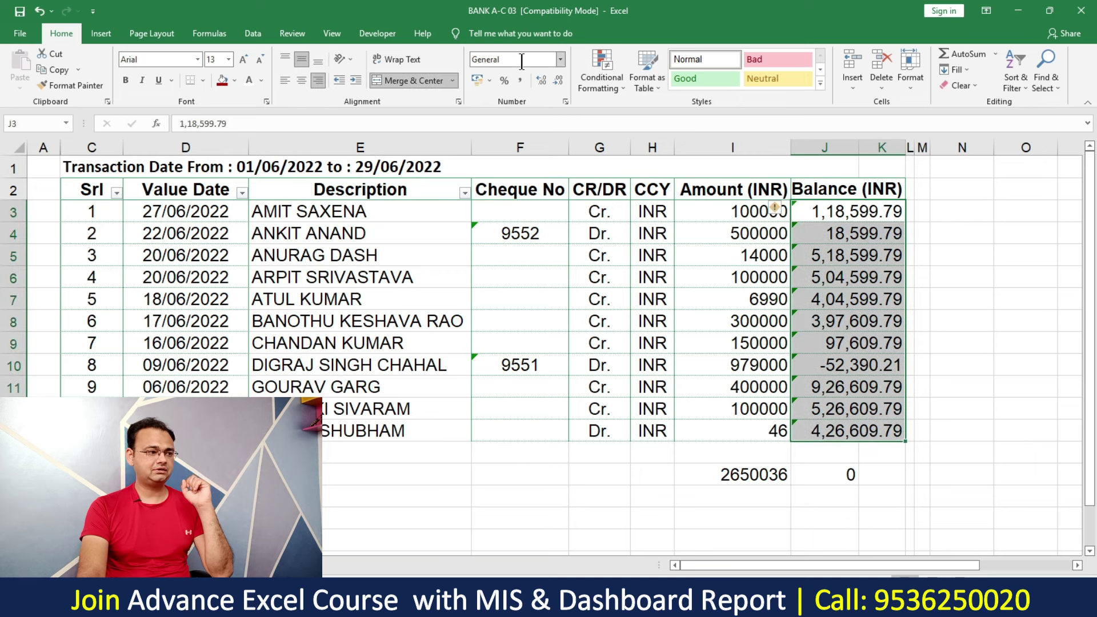
{"action": "left_click", "coordinate": [562, 61]}
{"action": "left_click", "coordinate": [530, 106]}
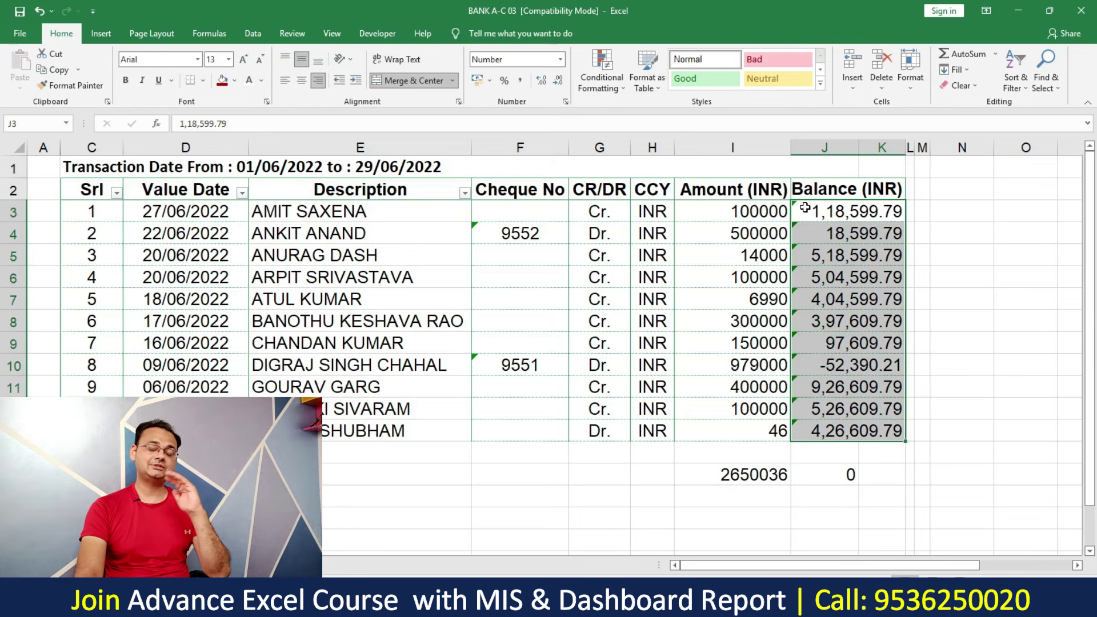
Use Convert to Number on balances J3:J13 so the Balance total calculates
{"action": "left_click", "coordinate": [800, 210]}
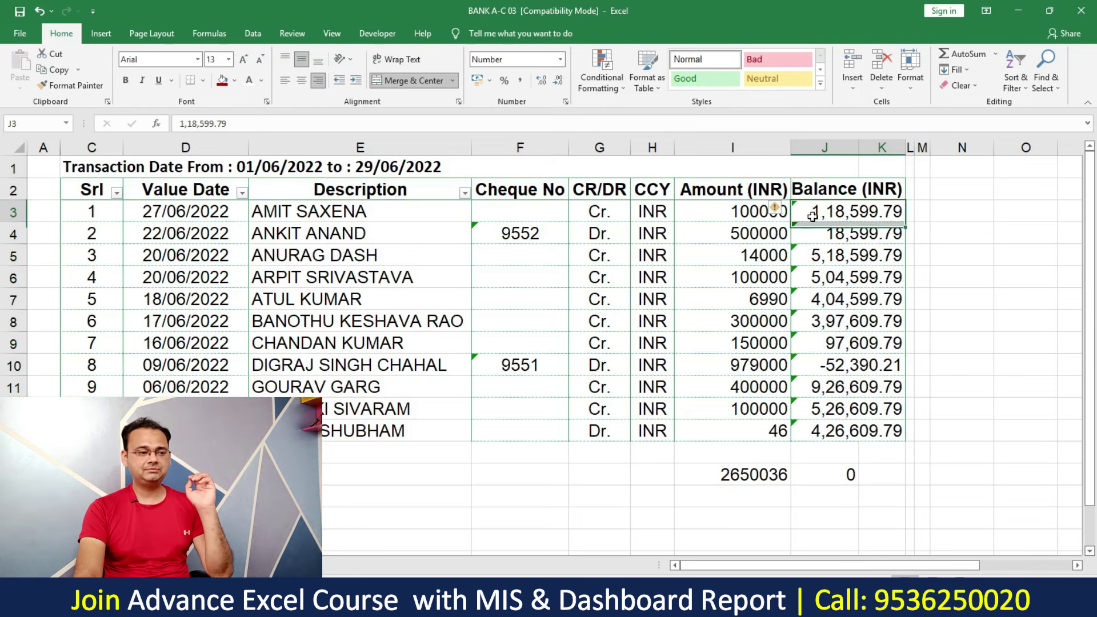
{"action": "left_click_drag", "start_coordinate": [818, 225], "coordinate": [846, 431]}
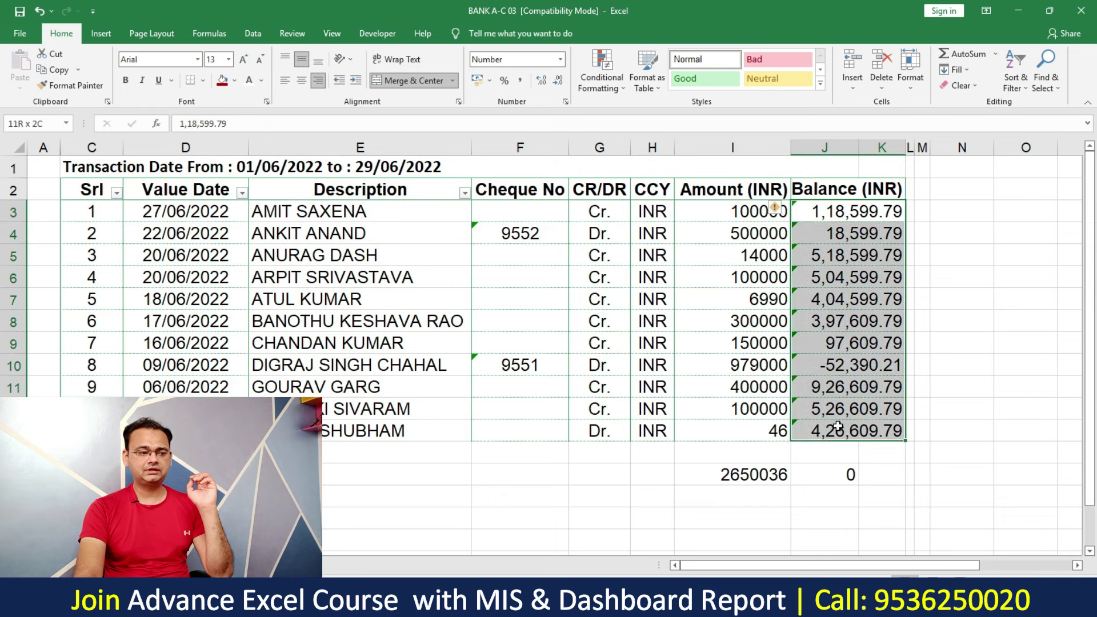
{"action": "left_click", "coordinate": [782, 209]}
{"action": "left_click", "coordinate": [794, 244]}
{"action": "left_click", "coordinate": [846, 387]}
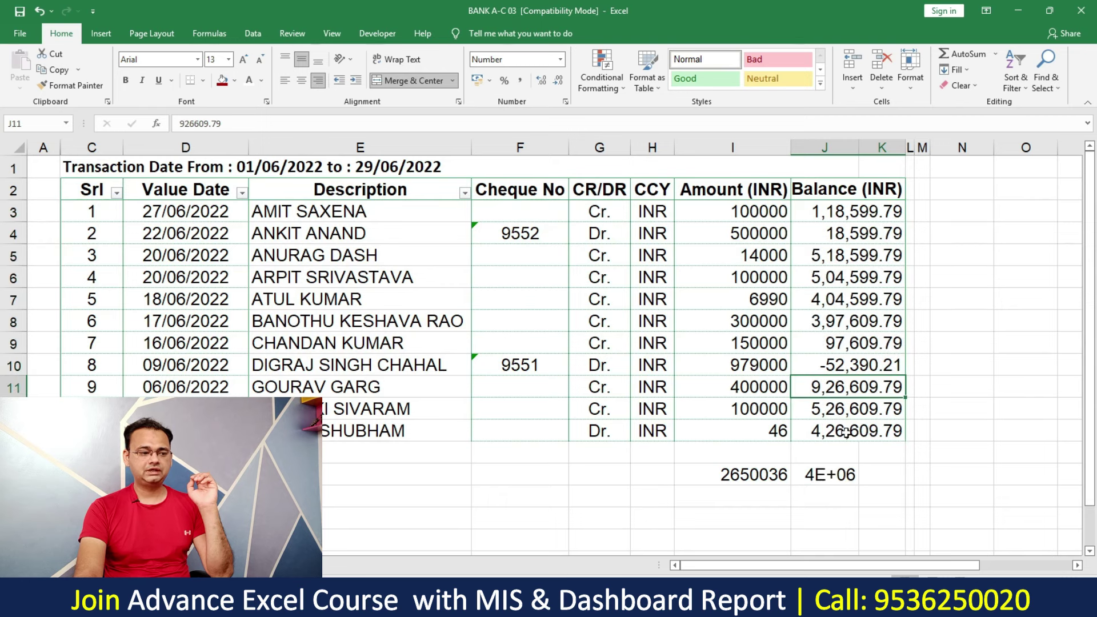
Autofit column J so the Balance total shows in full as 3887657.69
{"action": "double_click", "coordinate": [855, 148]}
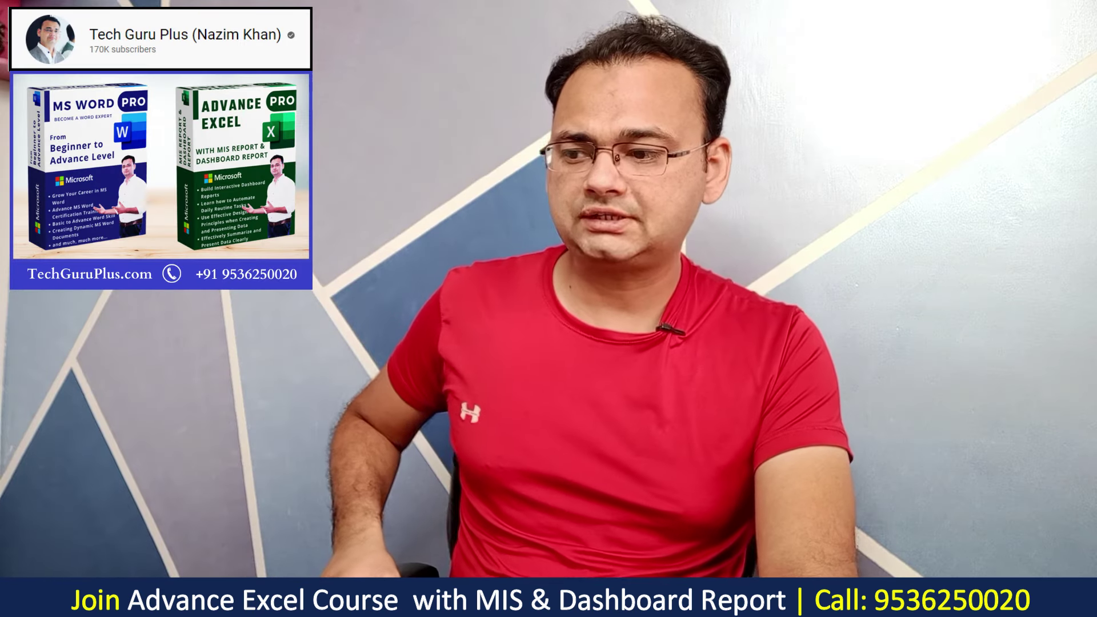